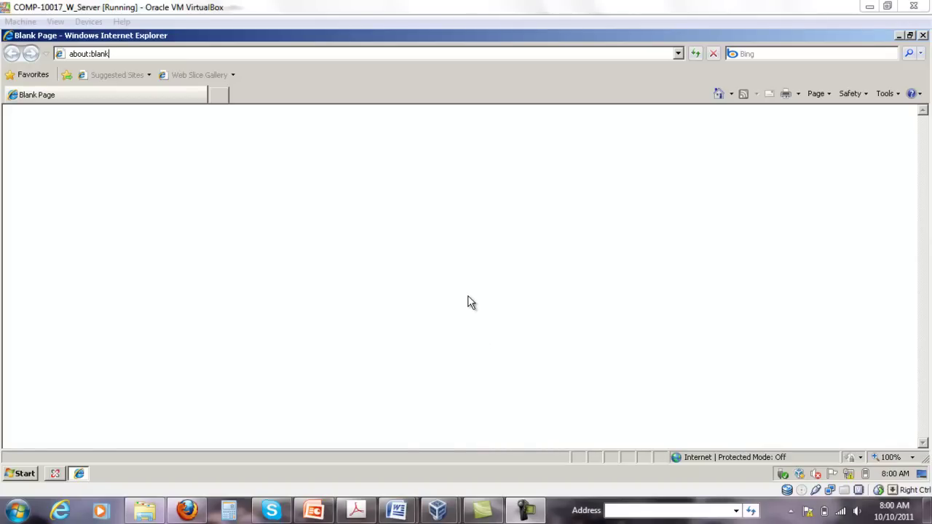
click(111, 54)
click(112, 54)
click(112, 53)
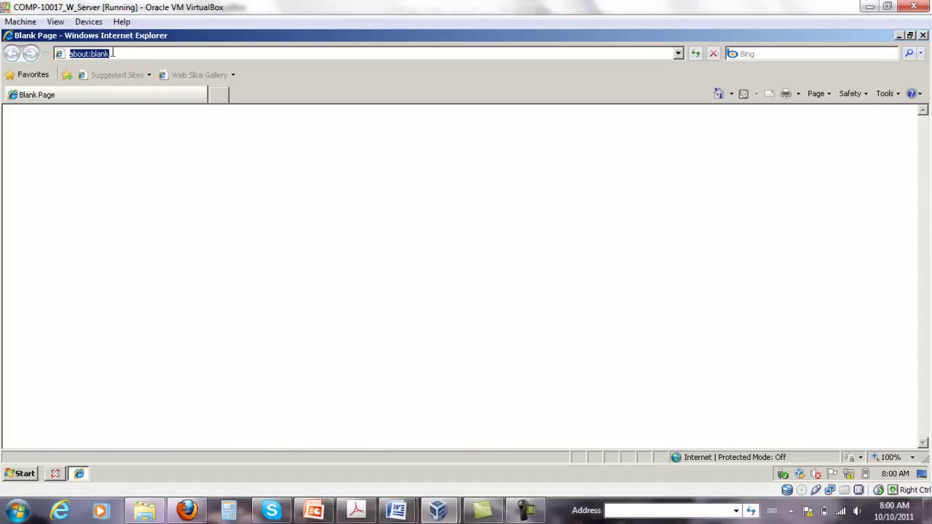
click(124, 54)
key(ctrl+shift+Left)
key(ctrl+shift+Left)
key(ctrl+shift+Left)
text(https)
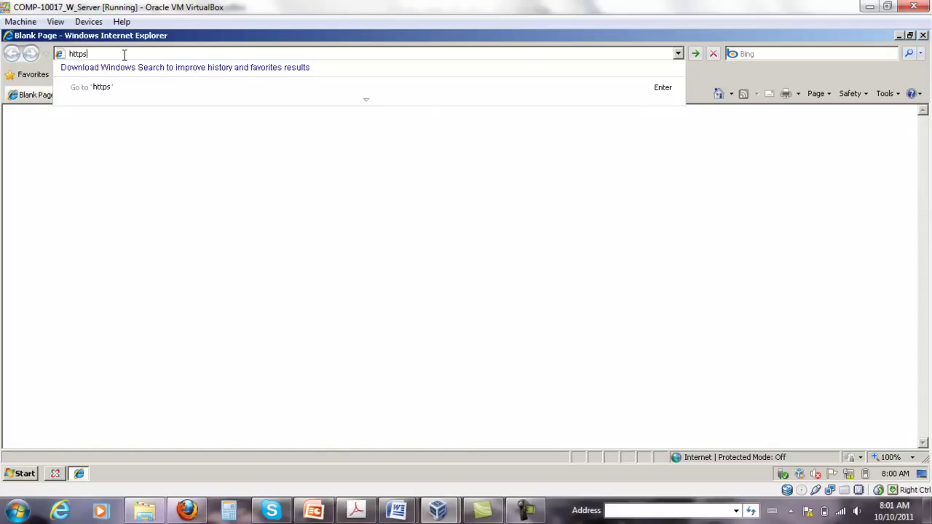
text(://webmail.acme.c)
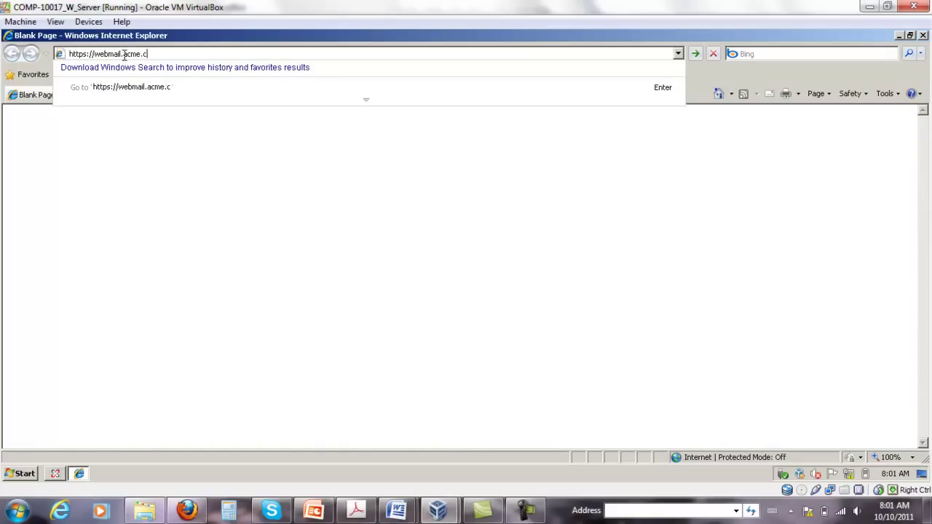
text(om/owa)
key(Return)
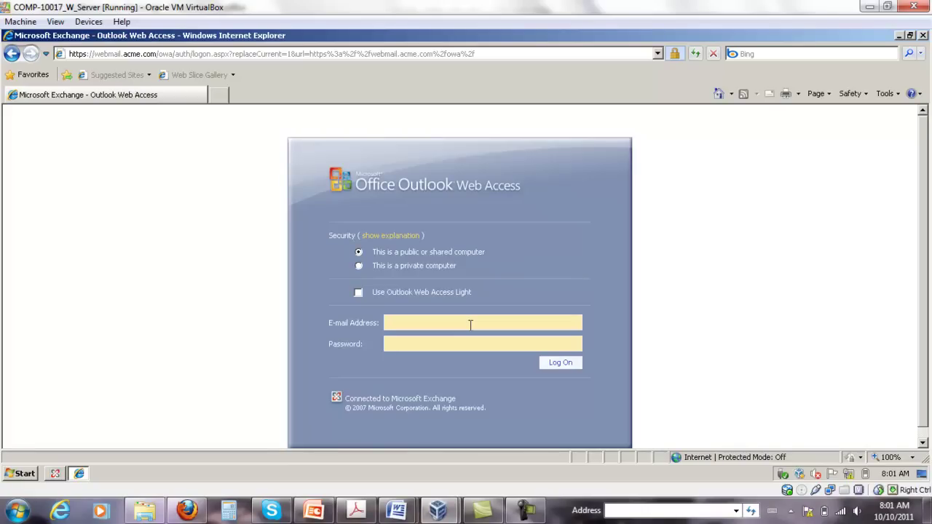
- Enter the mailbox e-mail address and account password on the sign-in form
key(Tab)
text(*********)
- Log on and accept English (United States) with the Eastern time zone
click(559, 362)
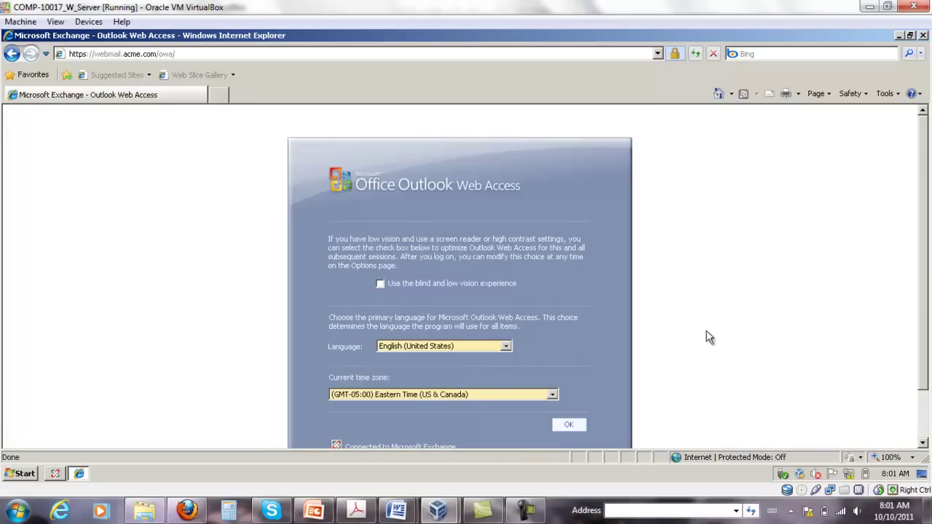
scroll(927, 339, down, 2)
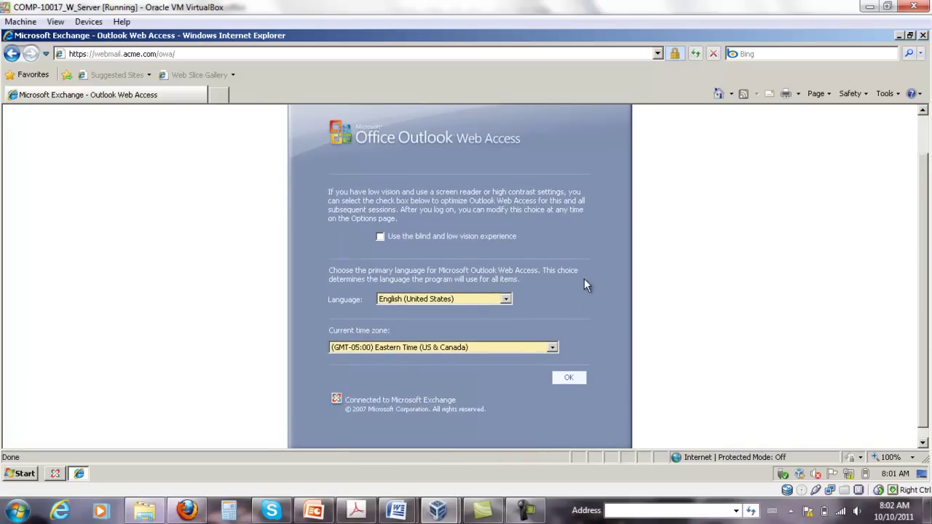
click(566, 379)
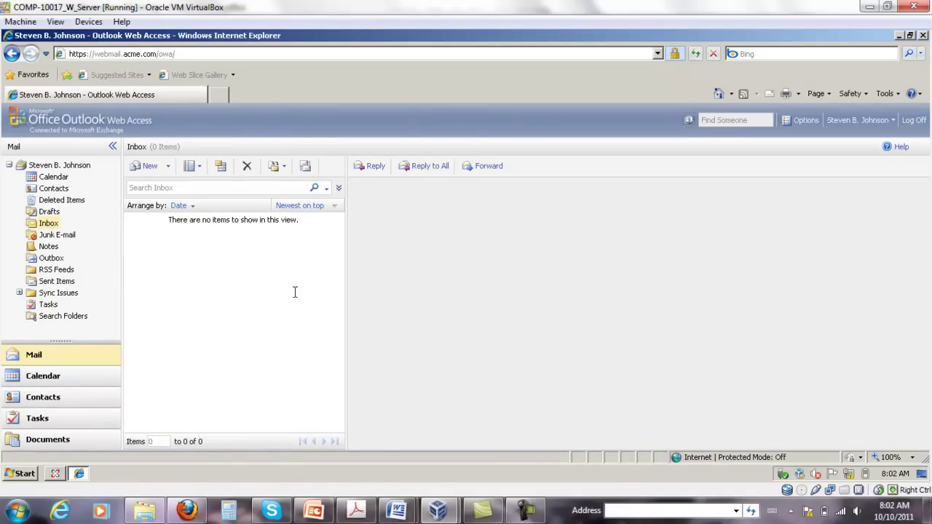
- Show the E-Mail Security options page and highlight the S/MIME download text
click(806, 120)
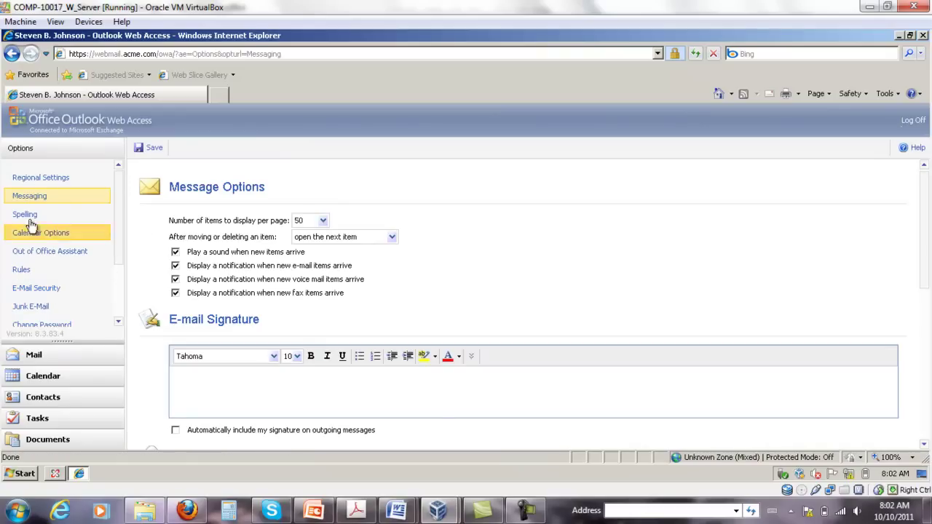
click(43, 293)
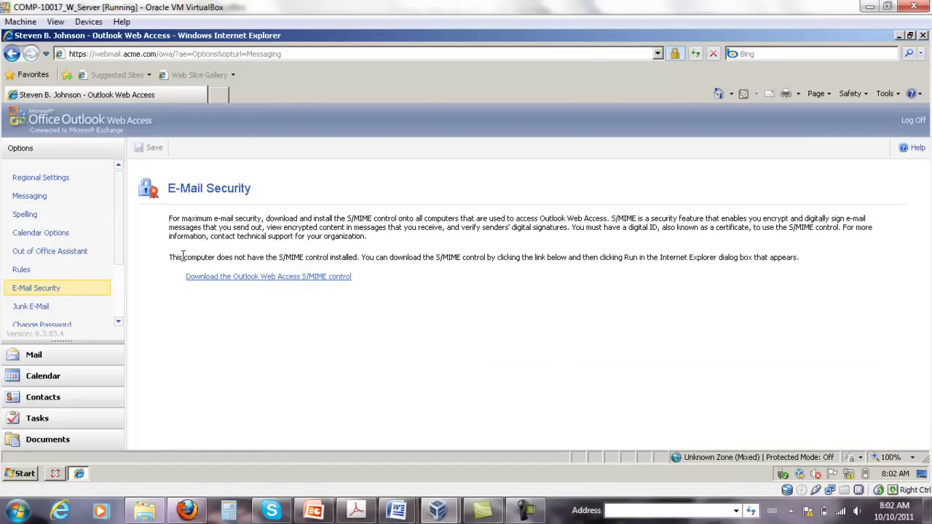
mouse_move(174, 256)
mouse_down()
mouse_move(376, 285)
mouse_move(168, 255)
mouse_move(155, 270)
mouse_move(170, 256)
mouse_move(371, 277)
mouse_move(171, 258)
mouse_move(347, 289)
mouse_move(168, 252)
mouse_move(175, 258)
mouse_up()
click(202, 304)
click(394, 285)
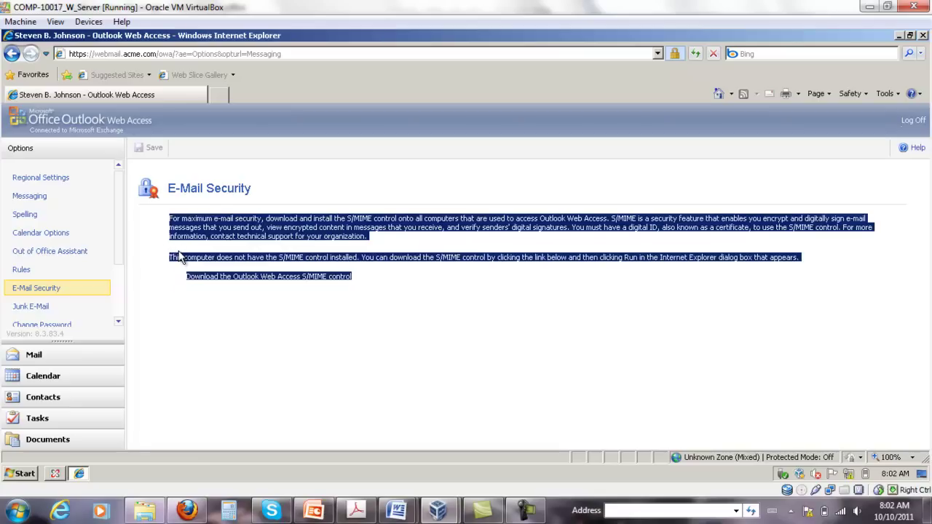
click(175, 258)
- Download and run owasmime.msi, letting the S/MIME (2007) setup finish
click(264, 280)
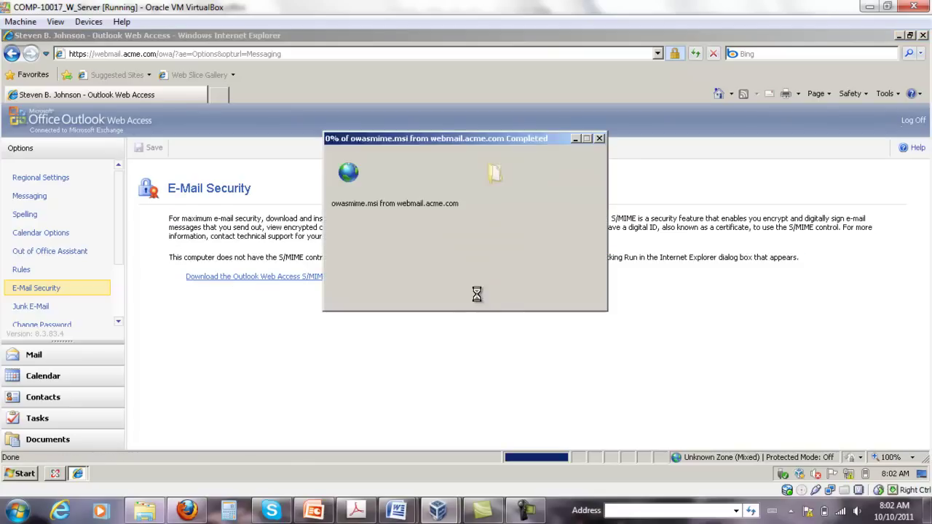
click(445, 260)
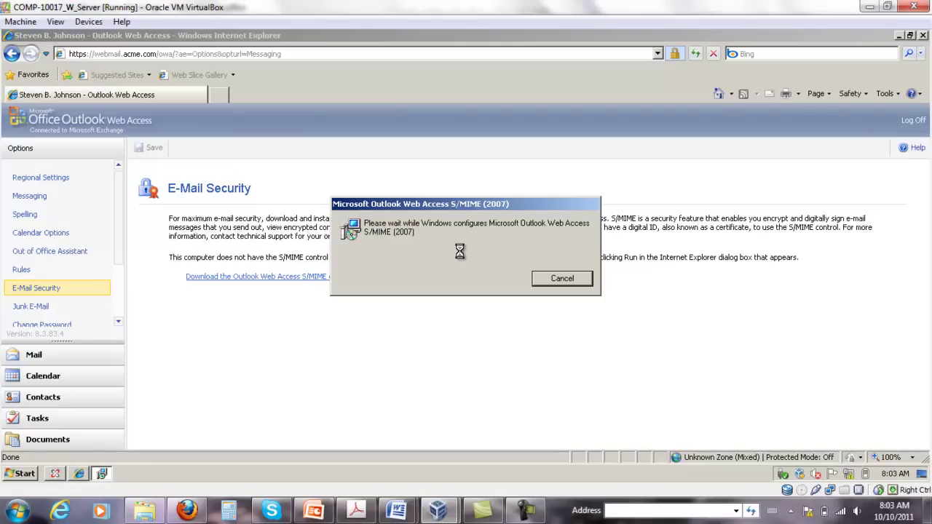
drag(482, 206, 463, 201)
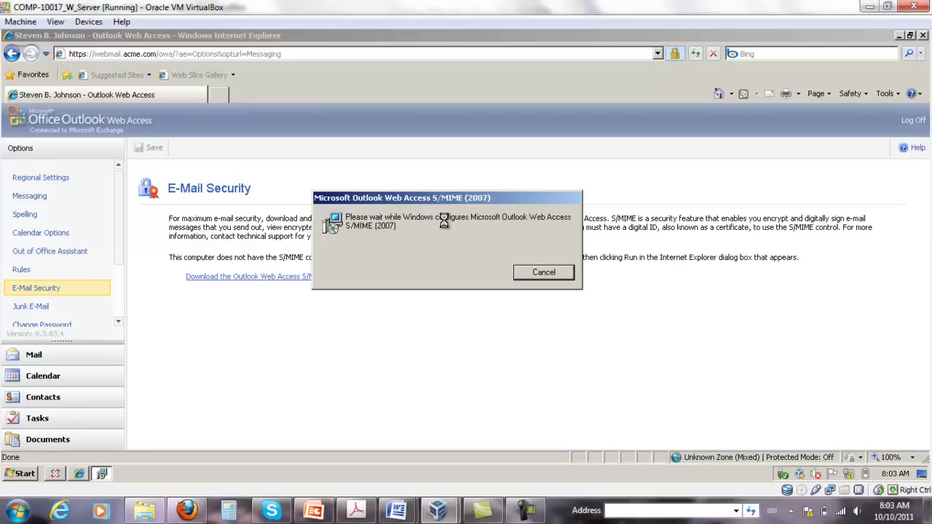
drag(456, 198, 491, 195)
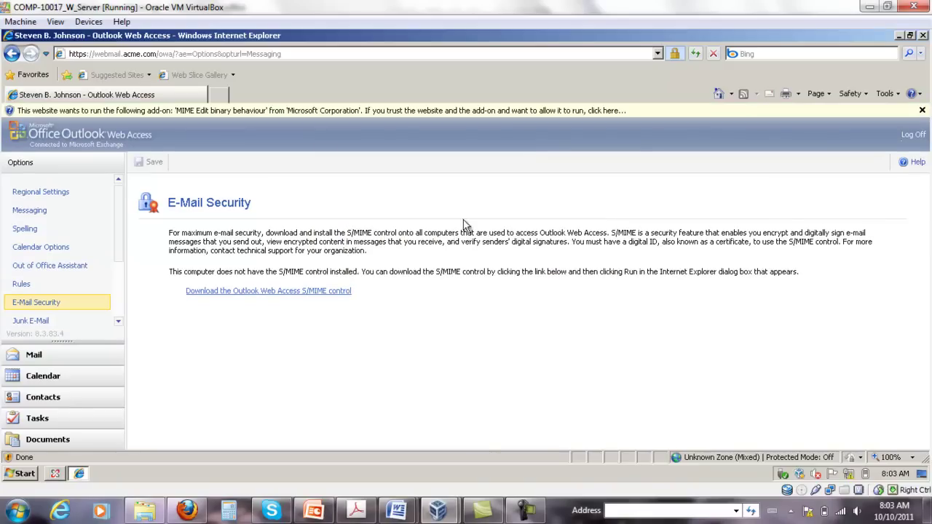
- Allow the MIME Edit add-on on all websites, then save E-Mail Security with both options unchecked
click(395, 105)
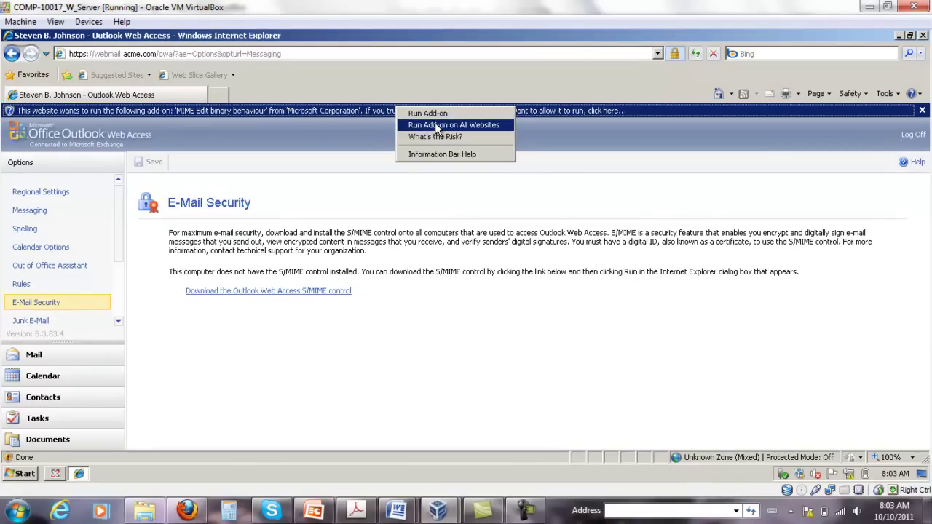
click(478, 125)
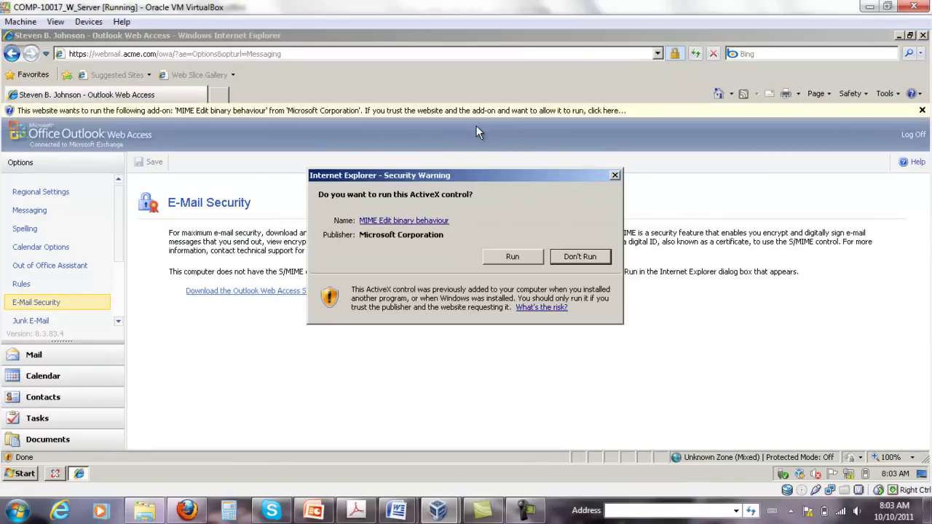
click(575, 256)
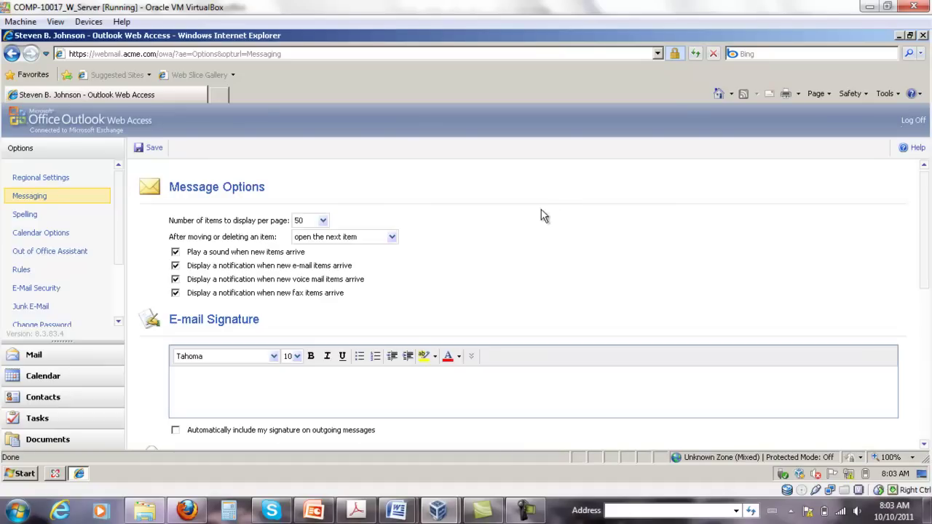
click(40, 289)
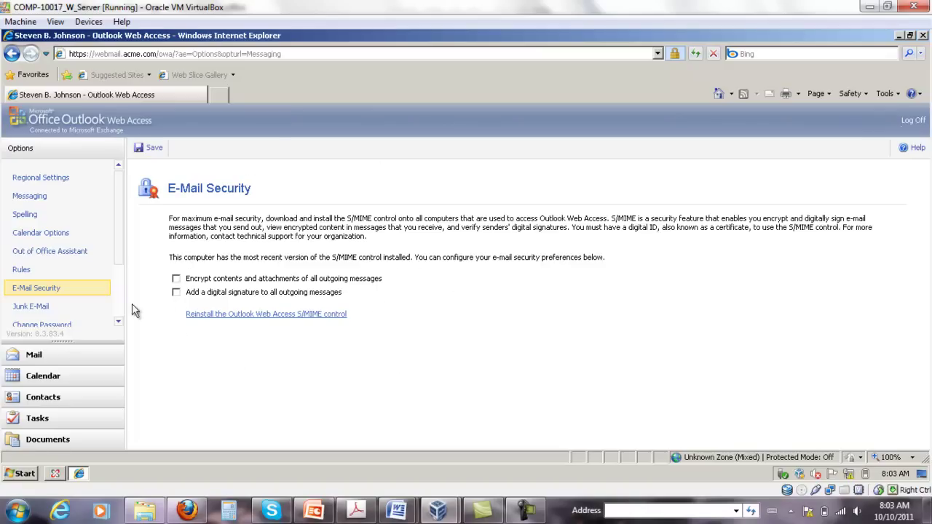
click(154, 150)
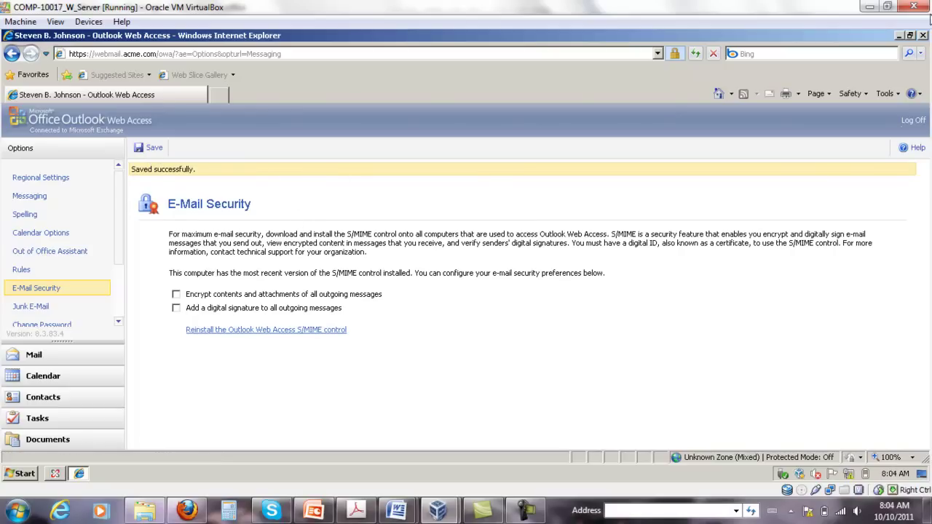
- Close the browser and return to the Workstation virtual machine's desktop
click(923, 36)
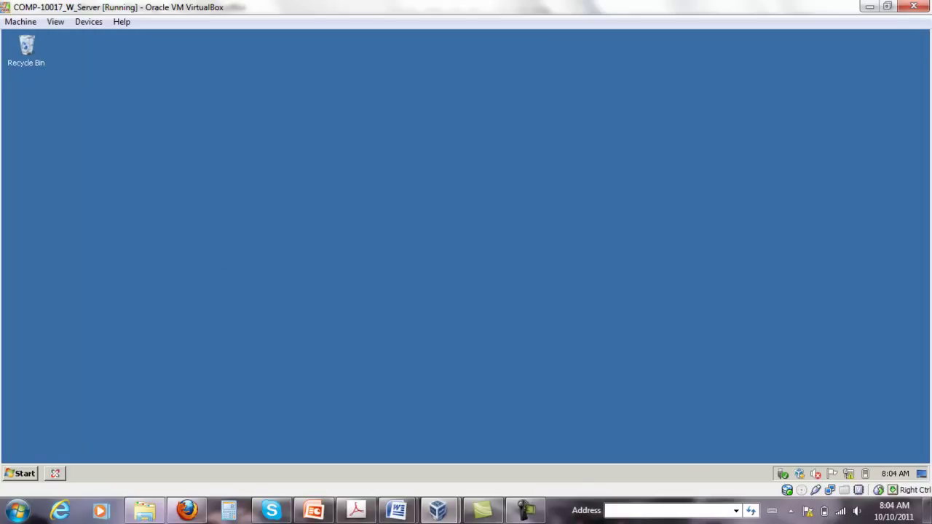
mouse_move(449, 514)
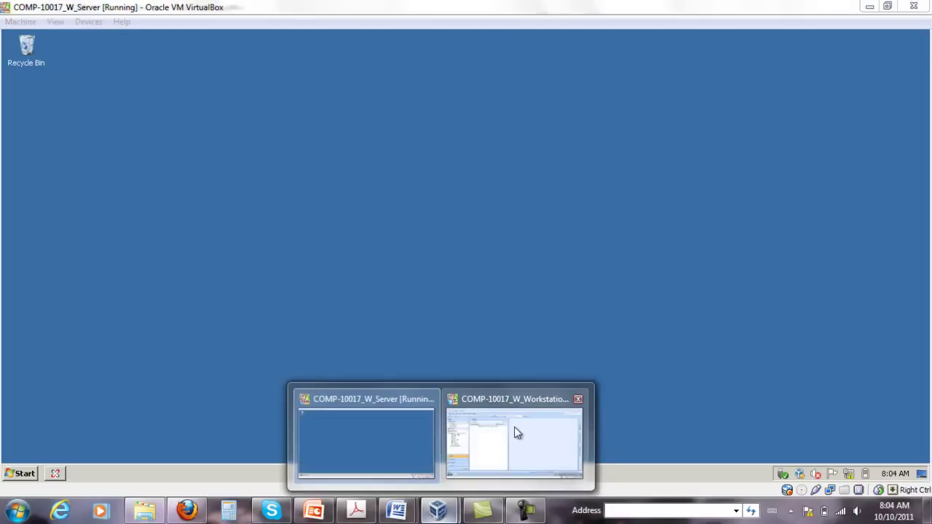
click(528, 433)
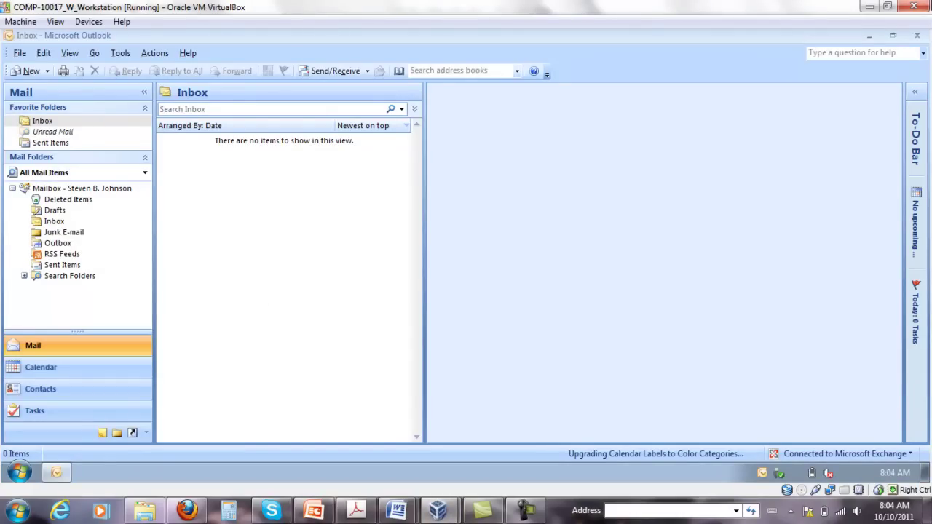
click(869, 36)
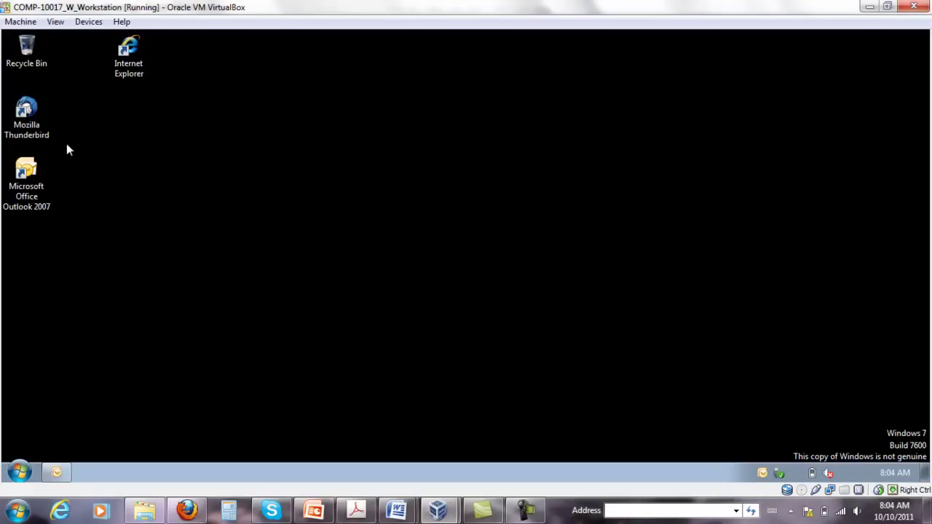
- Relaunch Internet Explorer maximized and go to the webmail.acme.com/owa address
double_click(129, 58)
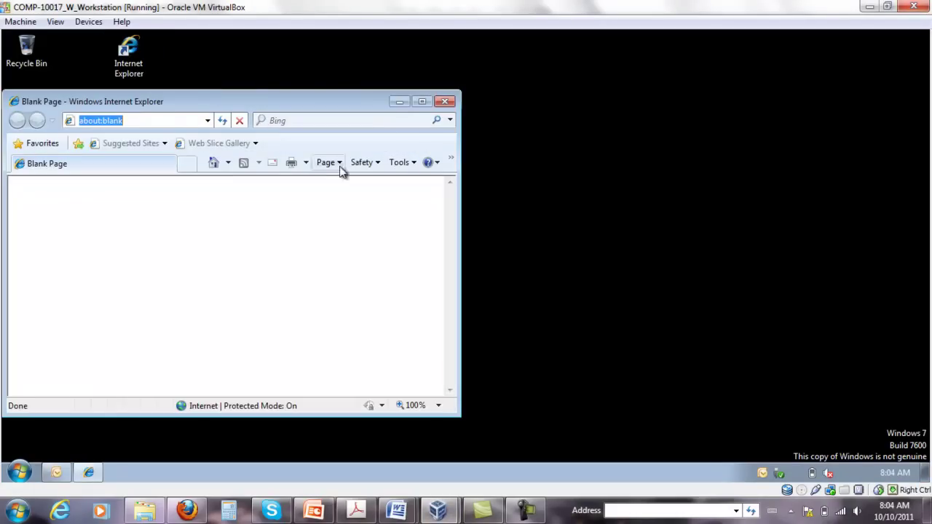
click(421, 104)
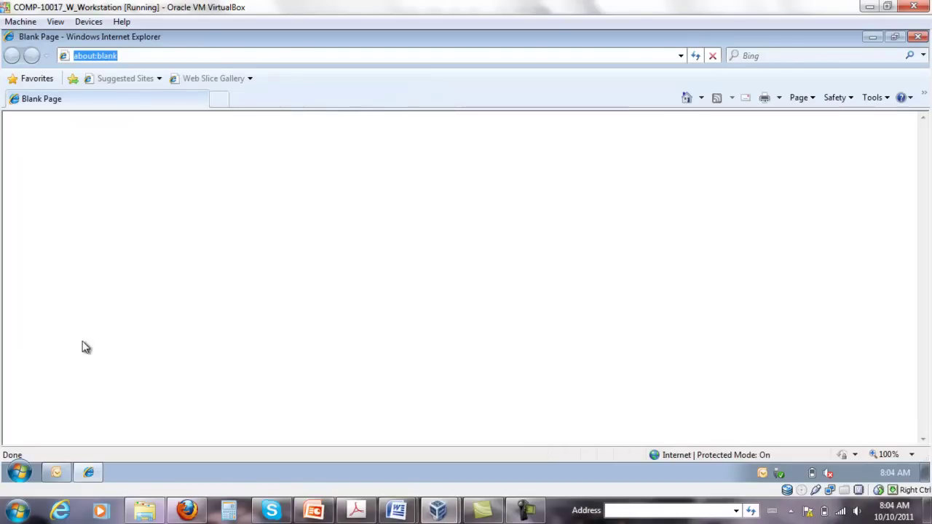
text(ht)
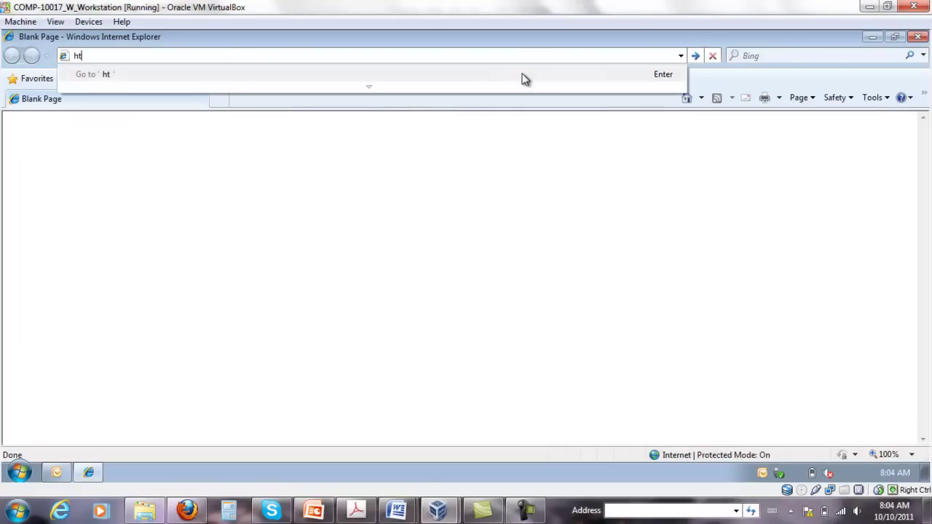
text(tps://webm)
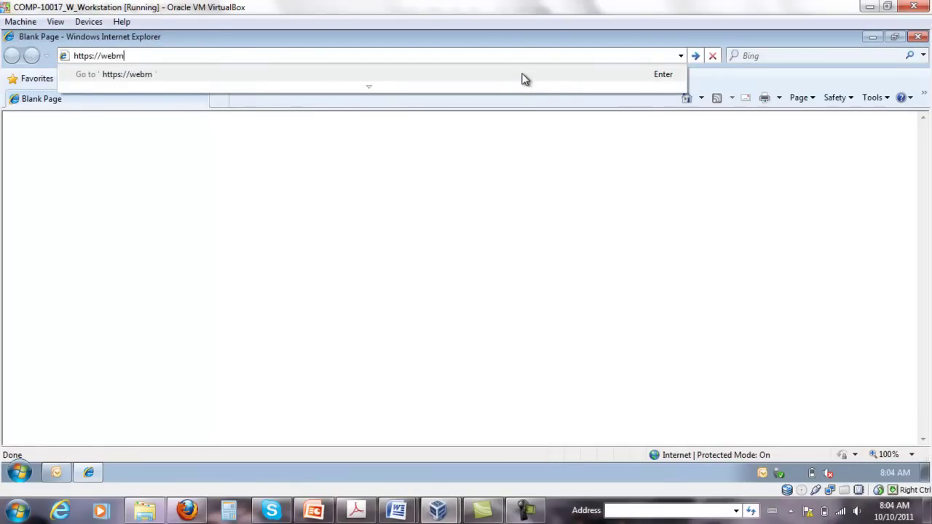
text(ail)
text(.acme.c)
text(com)
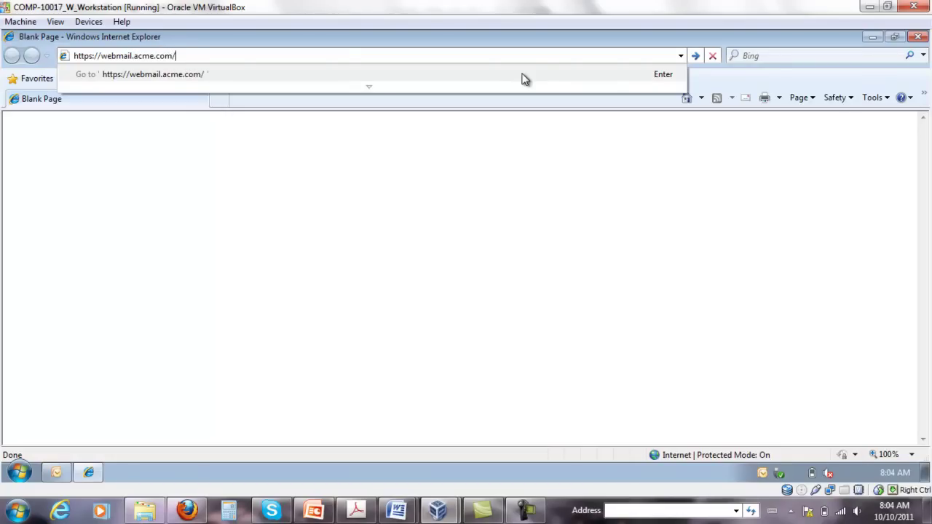
text(/owa)
key(Return)
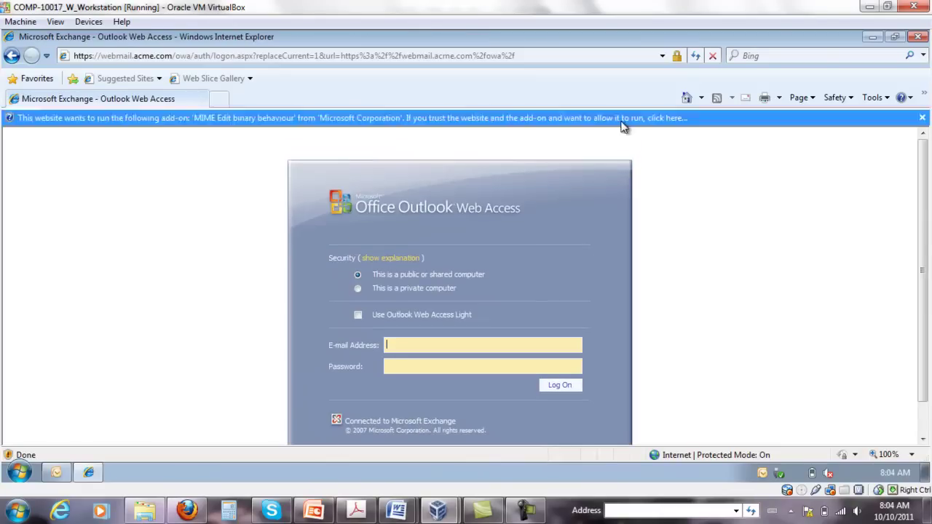
- Let the MIME Edit add-on run on all websites
click(174, 118)
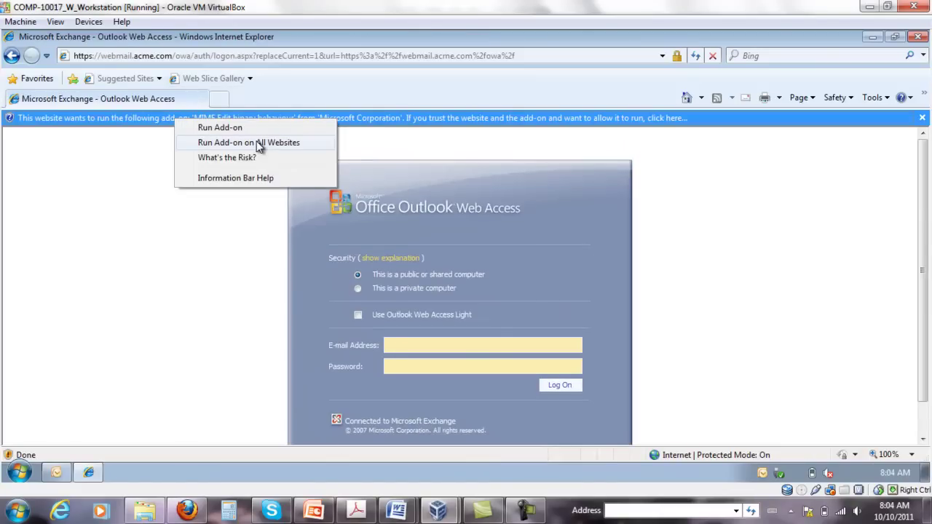
click(259, 145)
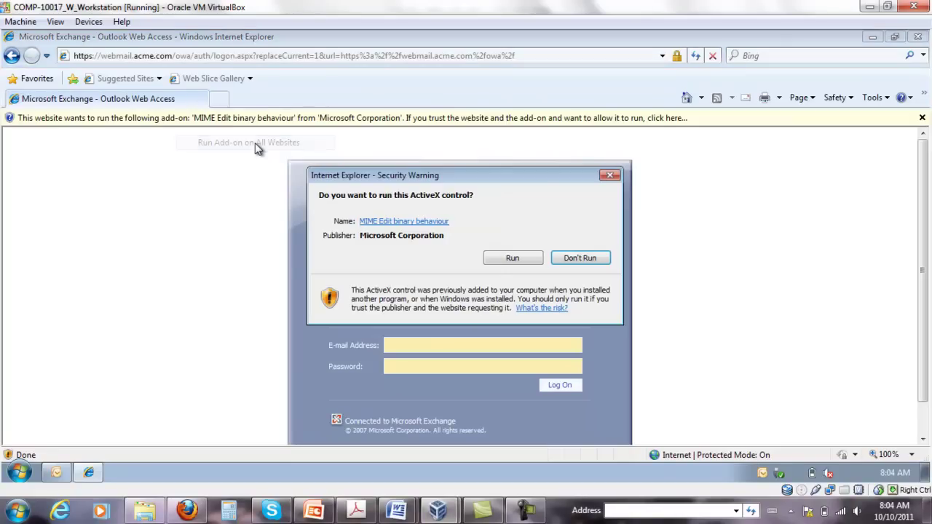
click(515, 259)
click(566, 118)
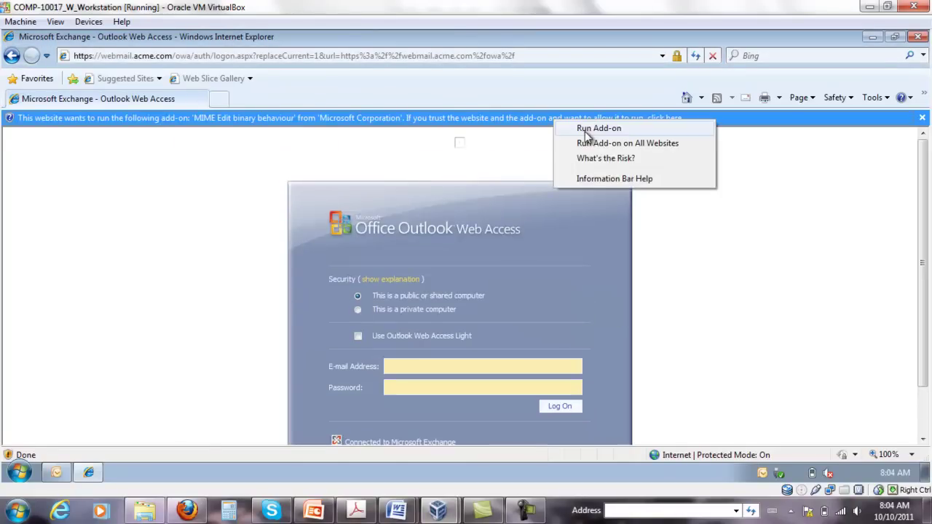
click(594, 142)
click(513, 256)
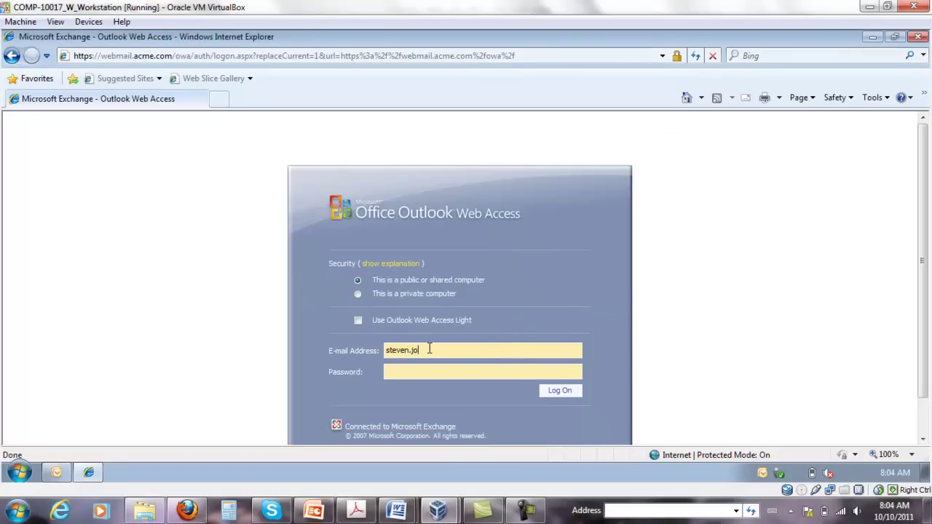
- Sign in with the mailbox e-mail address and password
text(hson)
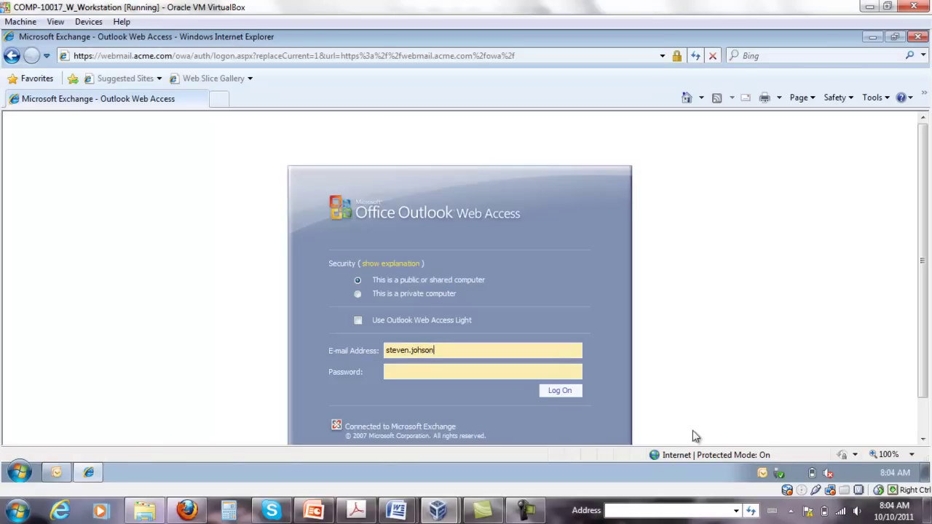
mouse_move(927, 512)
text(•••)
key(Return)
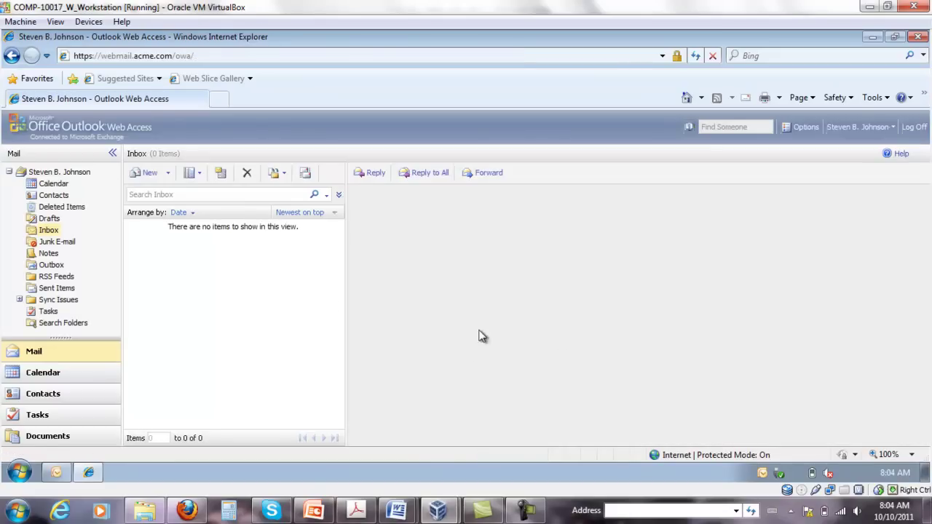
- Tick Encrypt contents and Add a digital signature under E-Mail Security, then save
click(801, 127)
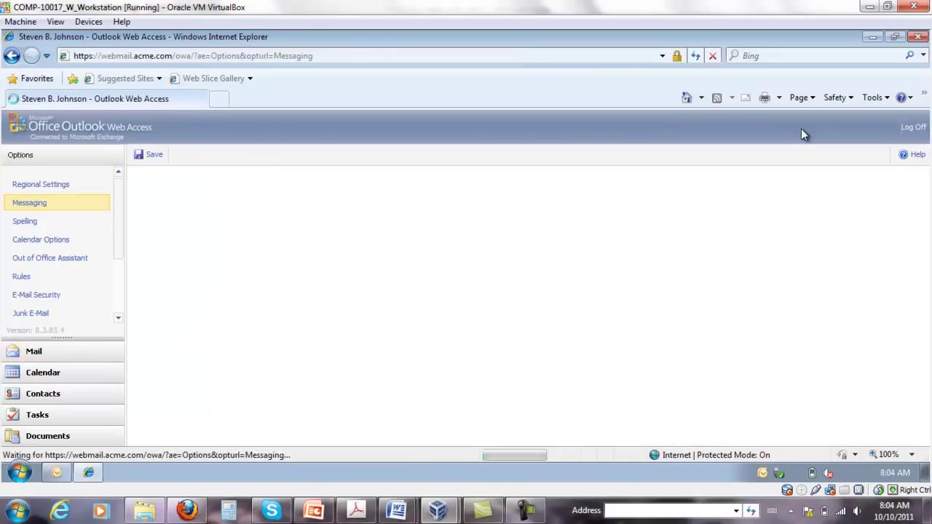
click(33, 294)
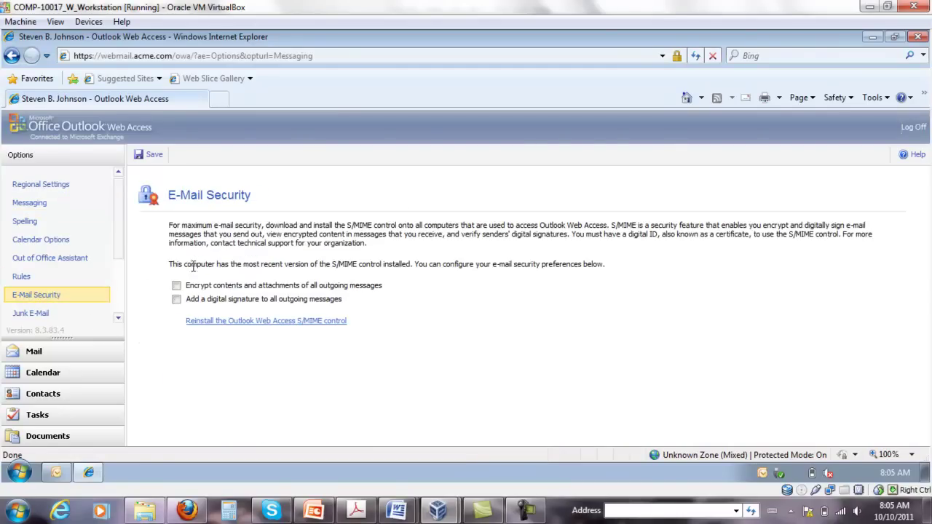
click(176, 285)
click(177, 300)
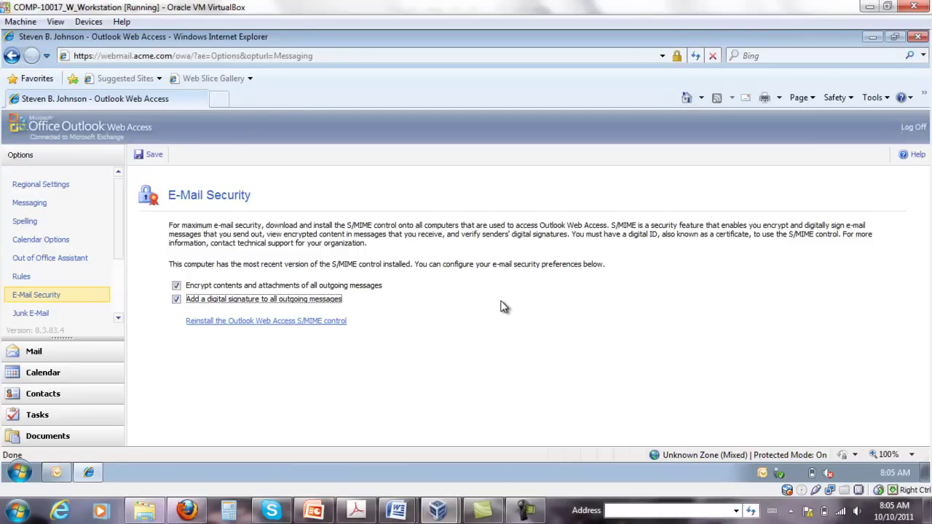
click(493, 293)
click(150, 155)
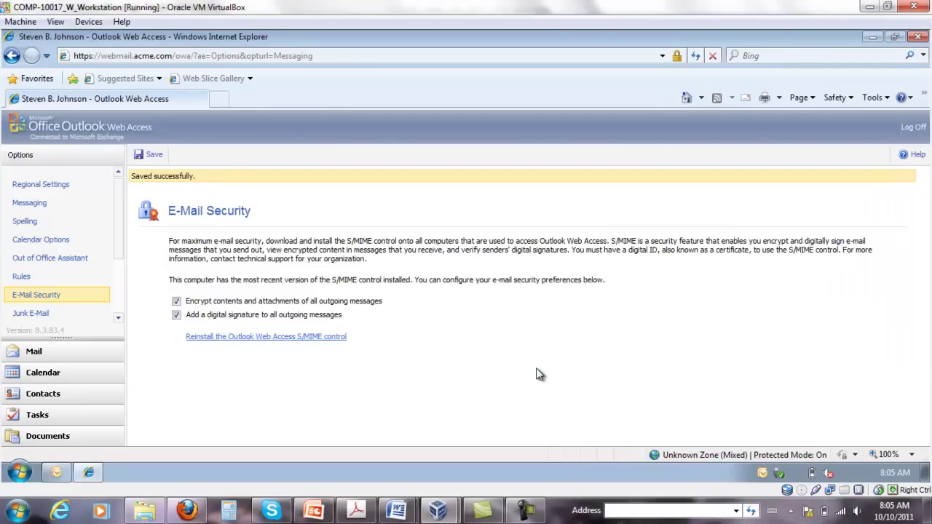
- Turn on the Menu Bar and open Tools > Internet Options > Content > Certificates
click(885, 98)
mouse_move(780, 251)
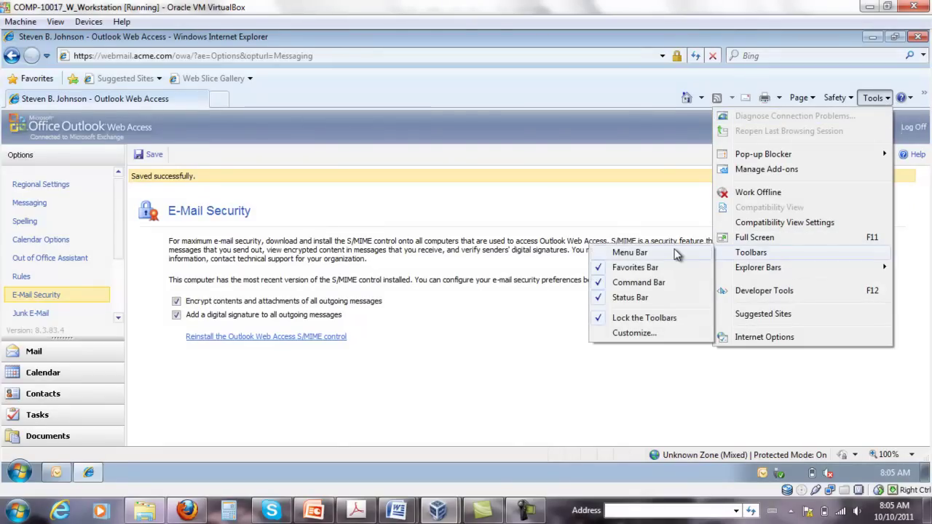
click(629, 251)
click(137, 76)
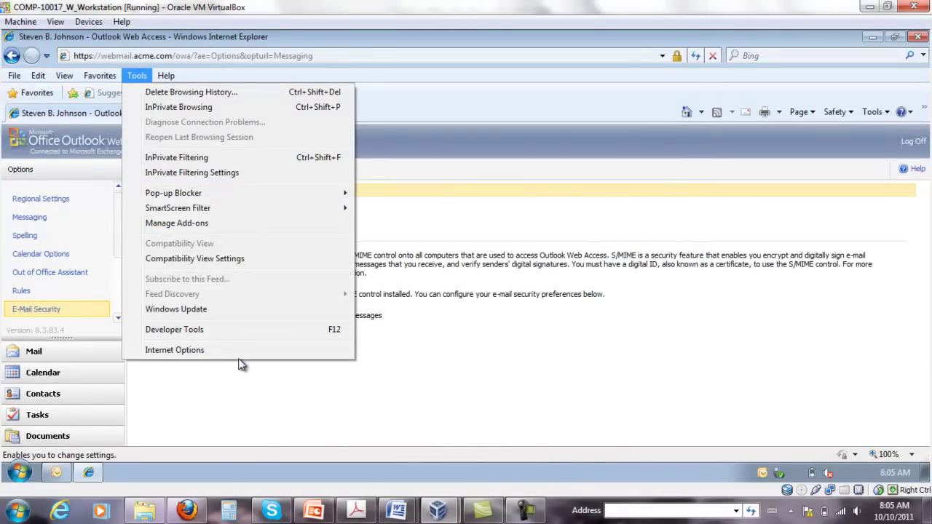
click(221, 350)
click(131, 65)
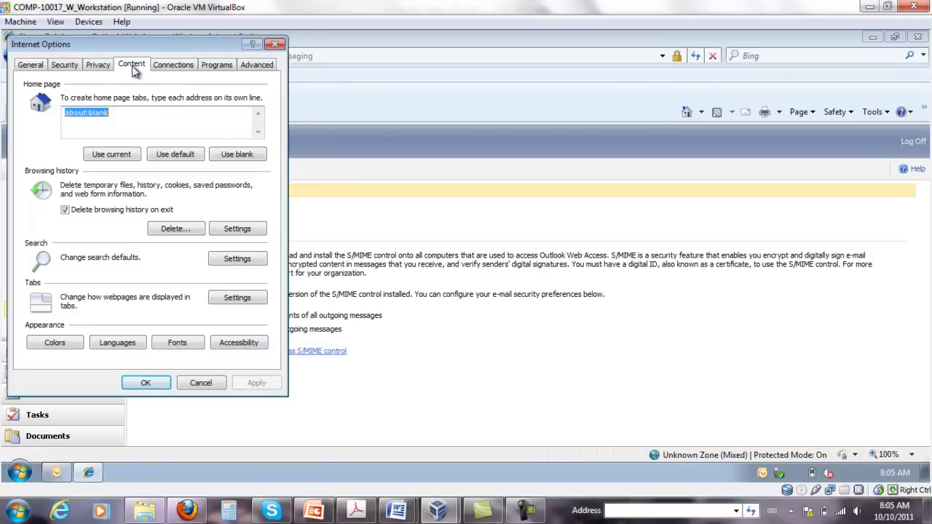
click(153, 185)
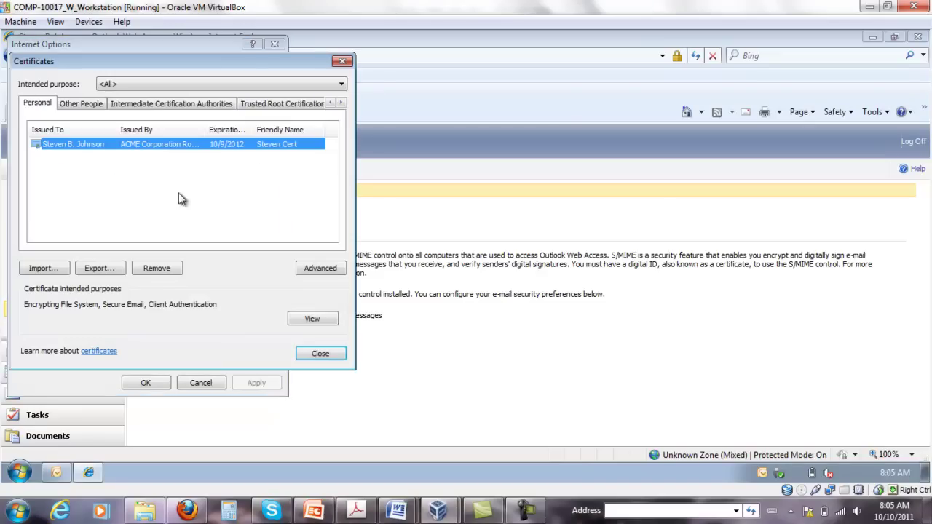
- View the personal ACME-issued certificate, valid to 10/9/2012, then close it
click(65, 166)
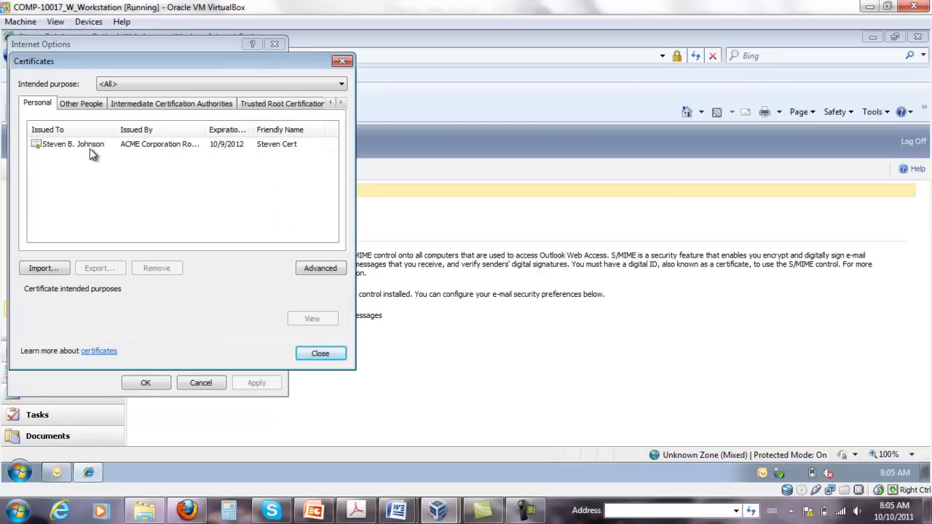
click(90, 148)
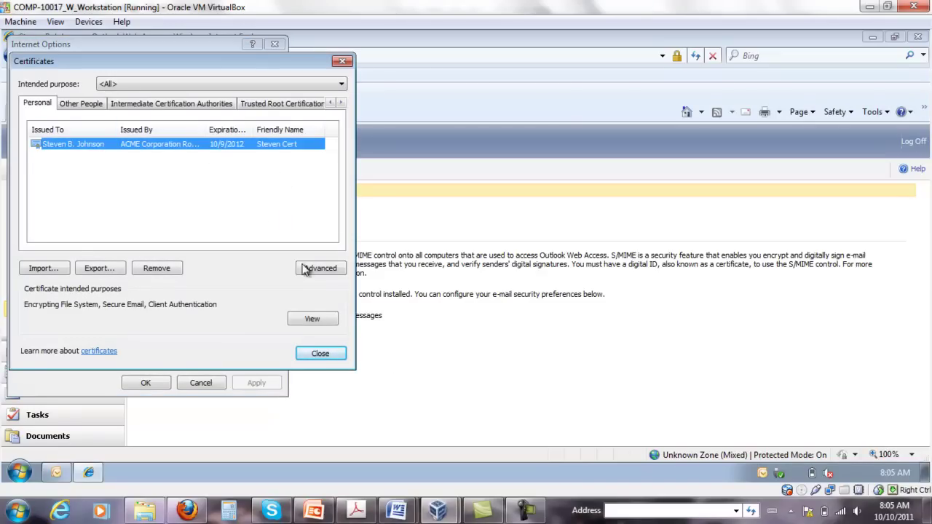
click(308, 319)
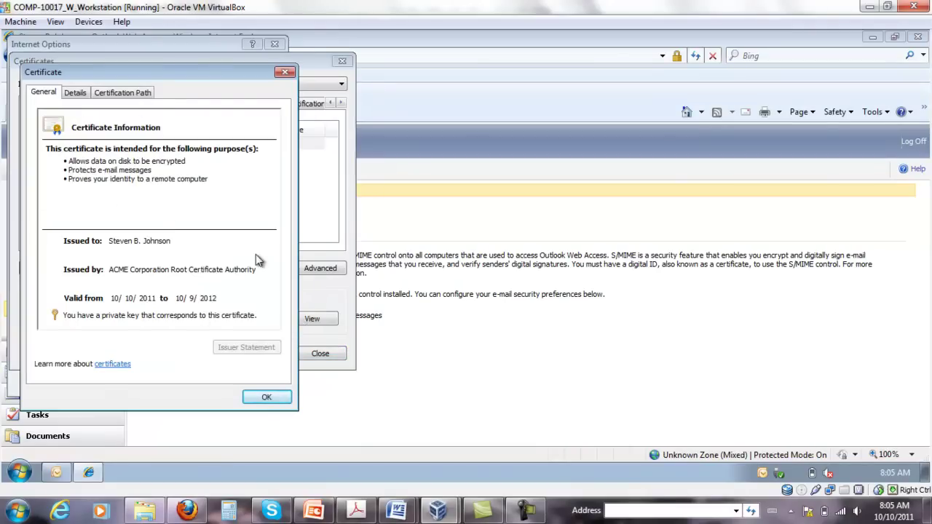
click(266, 399)
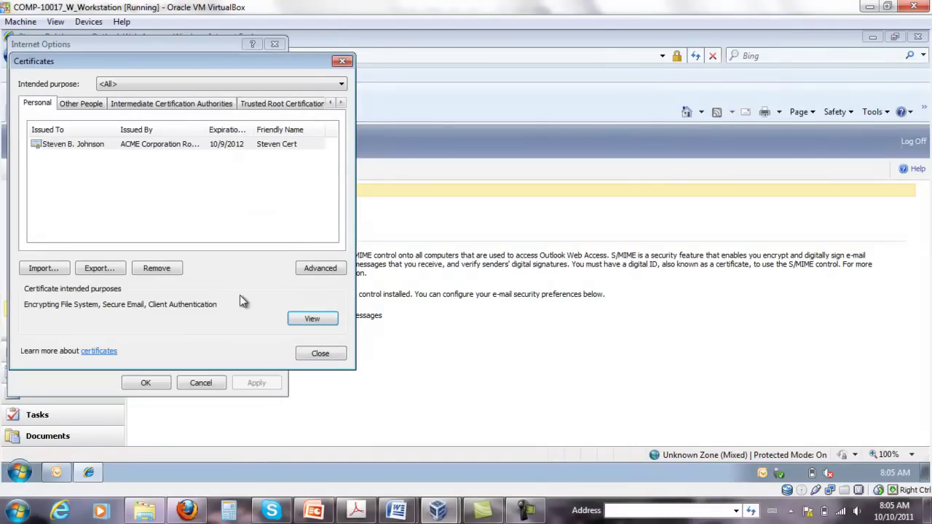